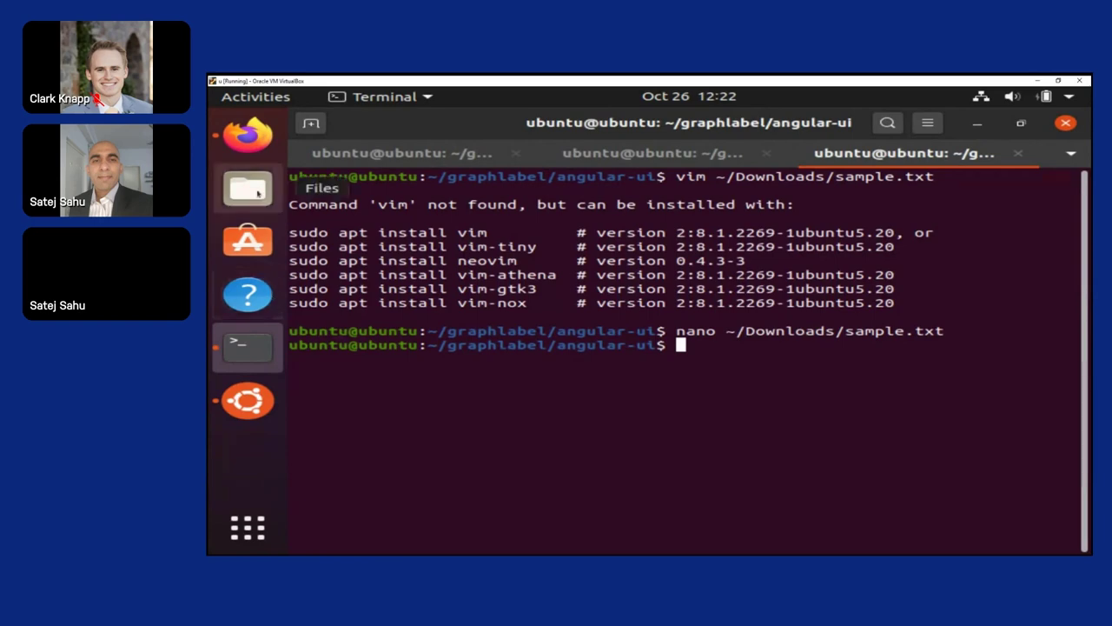
- Bring up Firefox showing GraphLabel's docker-compose.yaml on GitHub
{"action": "left_click", "coordinate": [248, 135]}
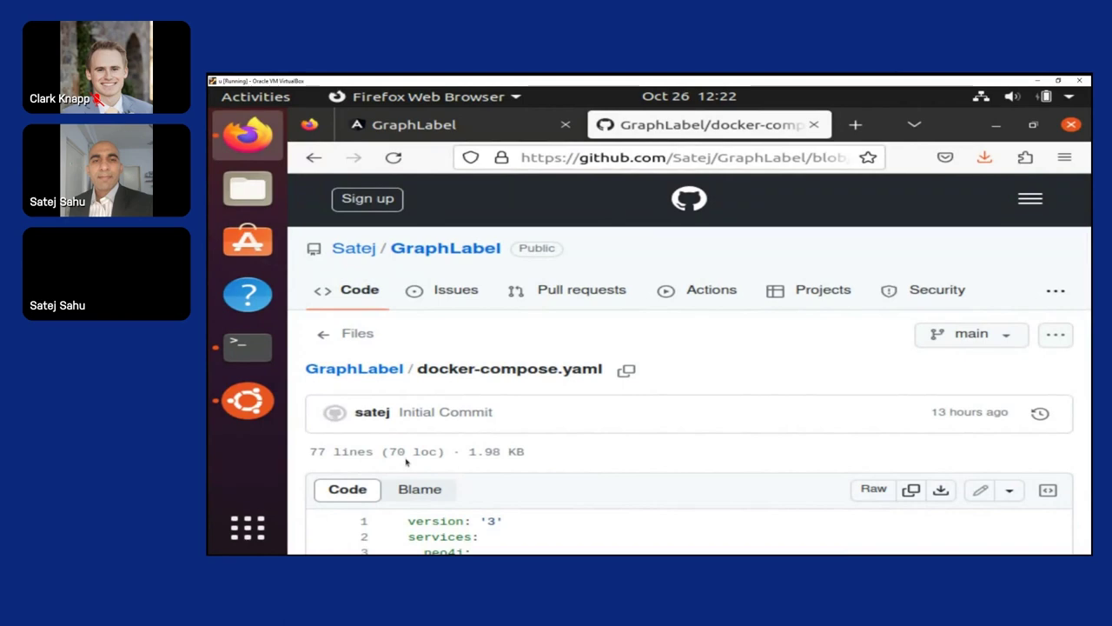
- Read docker-compose.yaml down to the angular-ui and adminer services, then return to the terminal
{"action": "scroll", "coordinate": [446, 424], "scroll_direction": "down", "scroll_amount": 5}
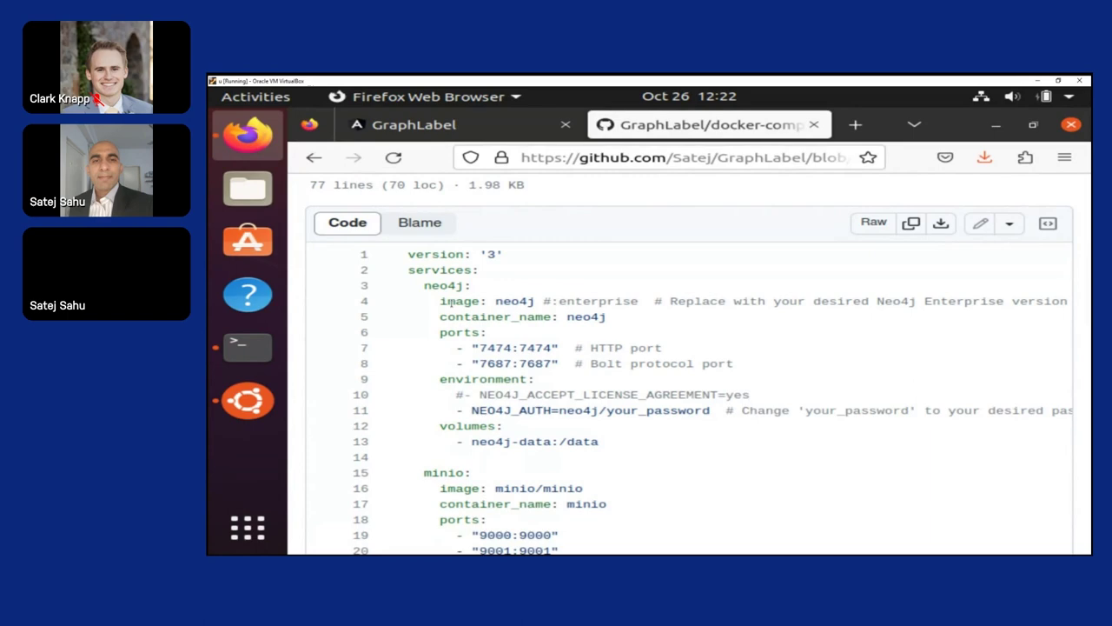
{"action": "scroll", "coordinate": [451, 301], "scroll_direction": "down", "scroll_amount": 4}
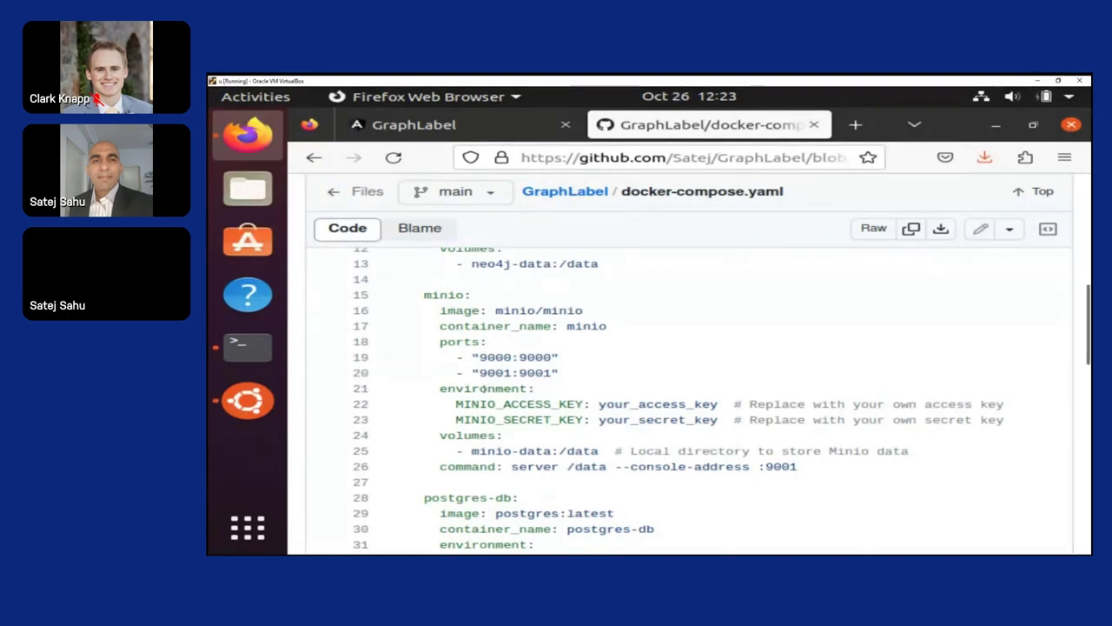
{"action": "scroll", "coordinate": [484, 389], "scroll_direction": "down", "scroll_amount": 2}
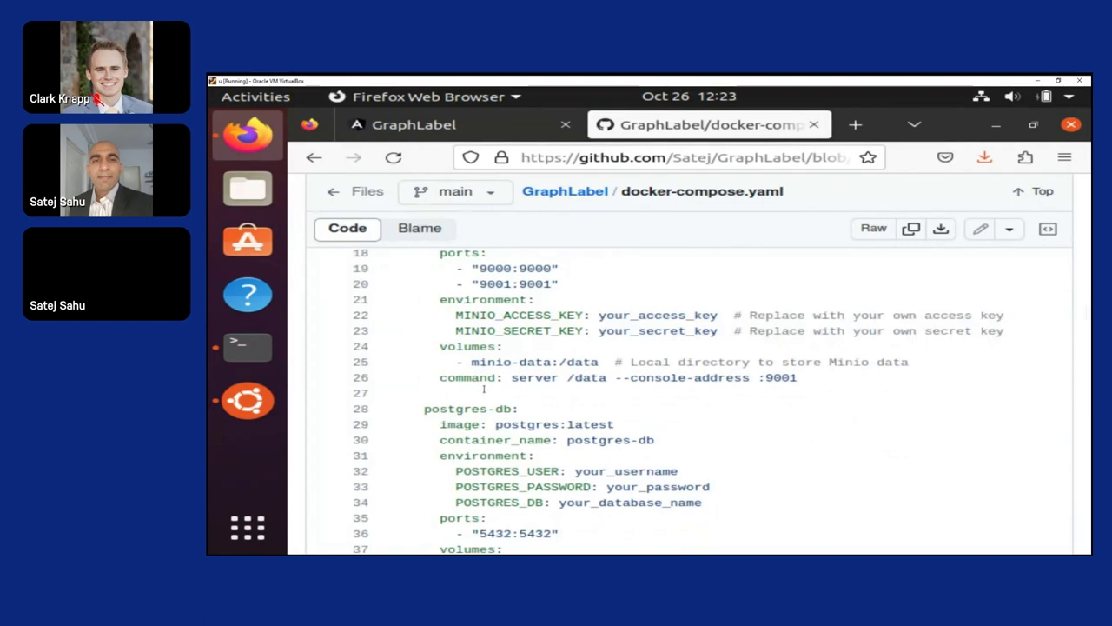
{"action": "scroll", "coordinate": [484, 389], "scroll_direction": "down", "scroll_amount": 4}
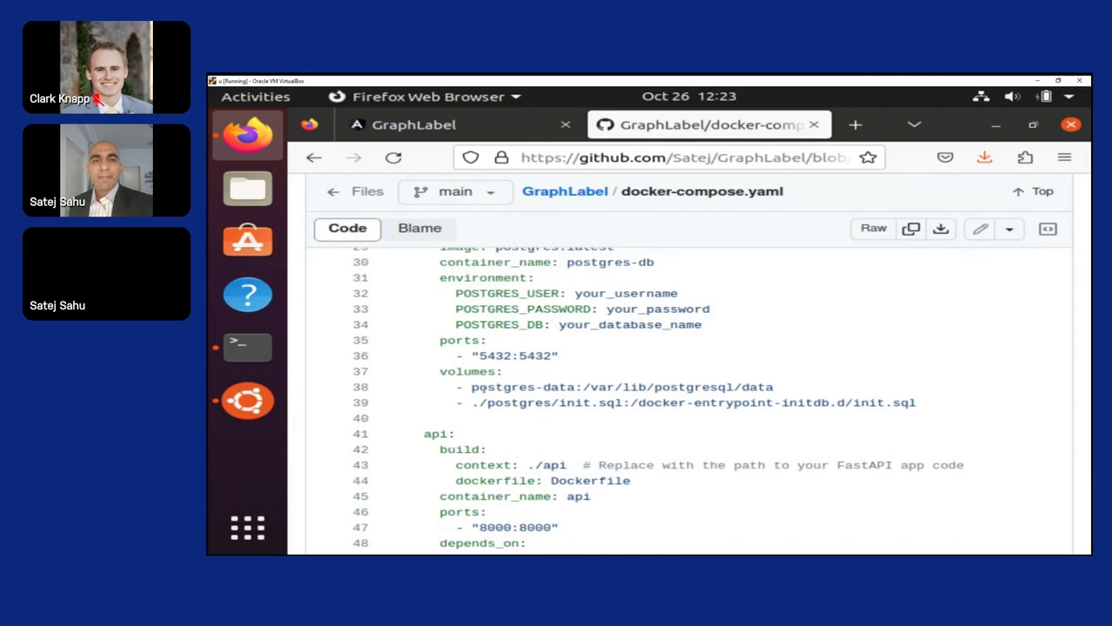
{"action": "scroll", "coordinate": [476, 388], "scroll_direction": "down", "scroll_amount": 4}
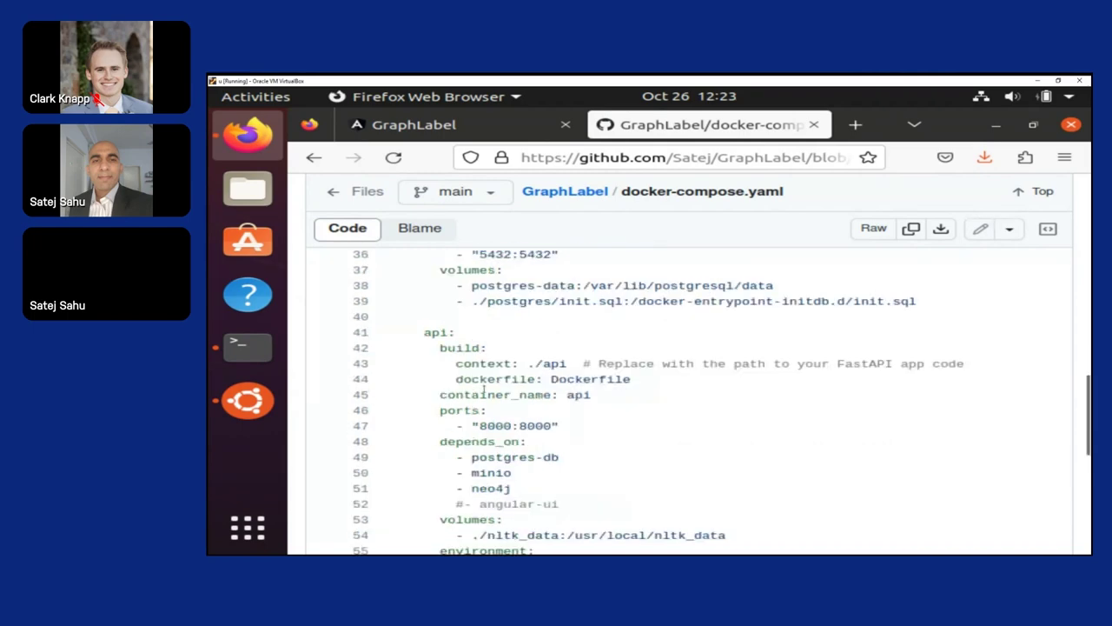
{"action": "scroll", "coordinate": [478, 392], "scroll_direction": "down", "scroll_amount": 4}
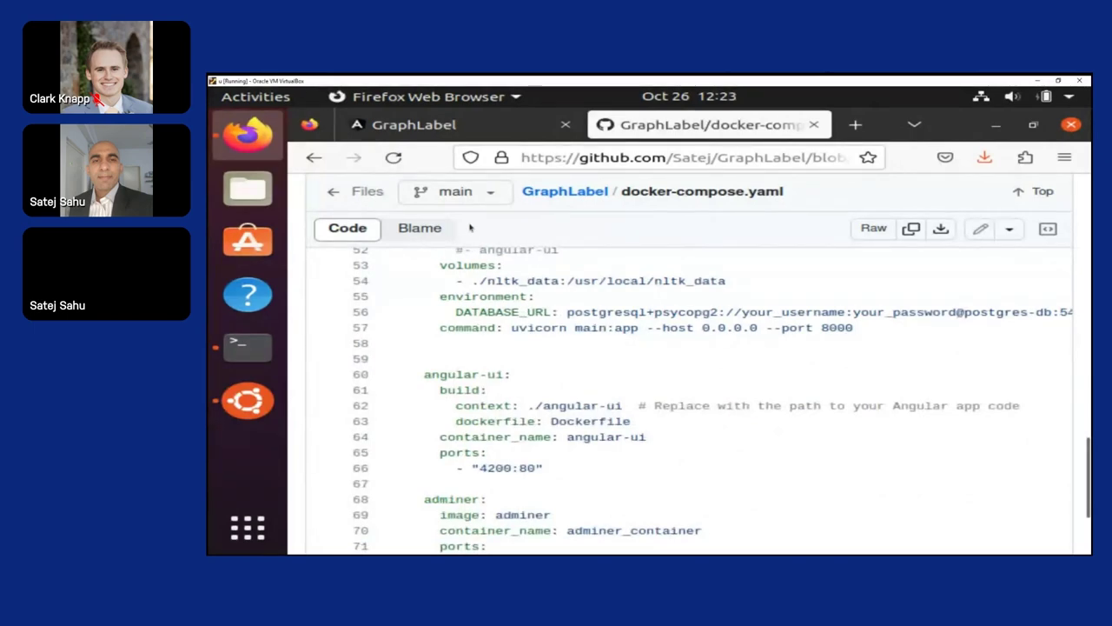
{"action": "left_click", "coordinate": [272, 340]}
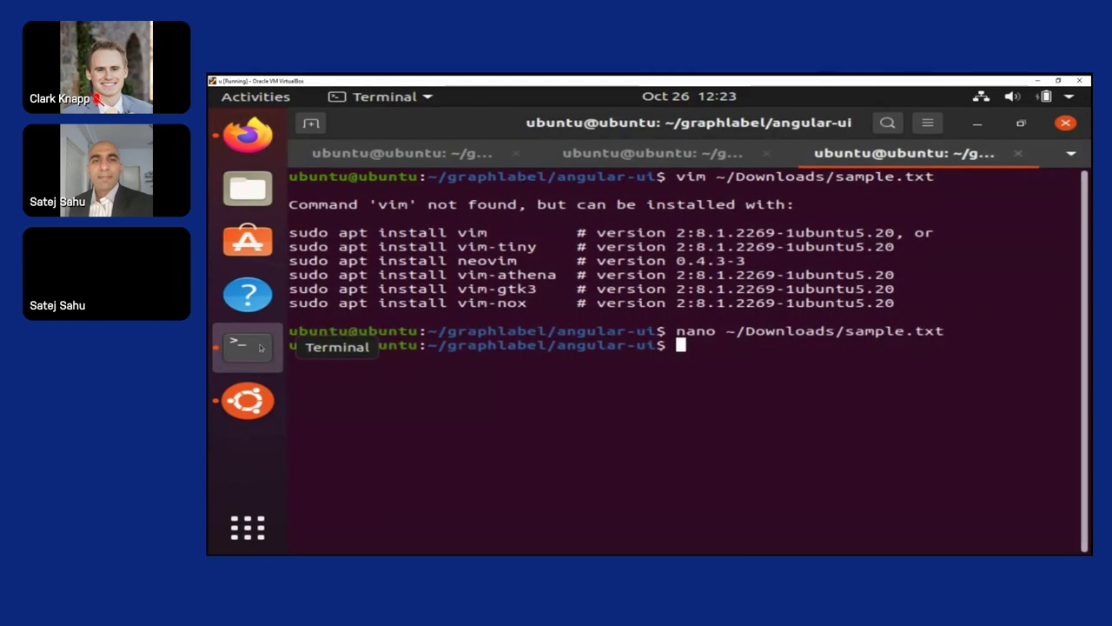
- Review the api/database logs and the angular-ui build output in the terminal tabs
{"action": "left_click", "coordinate": [460, 155]}
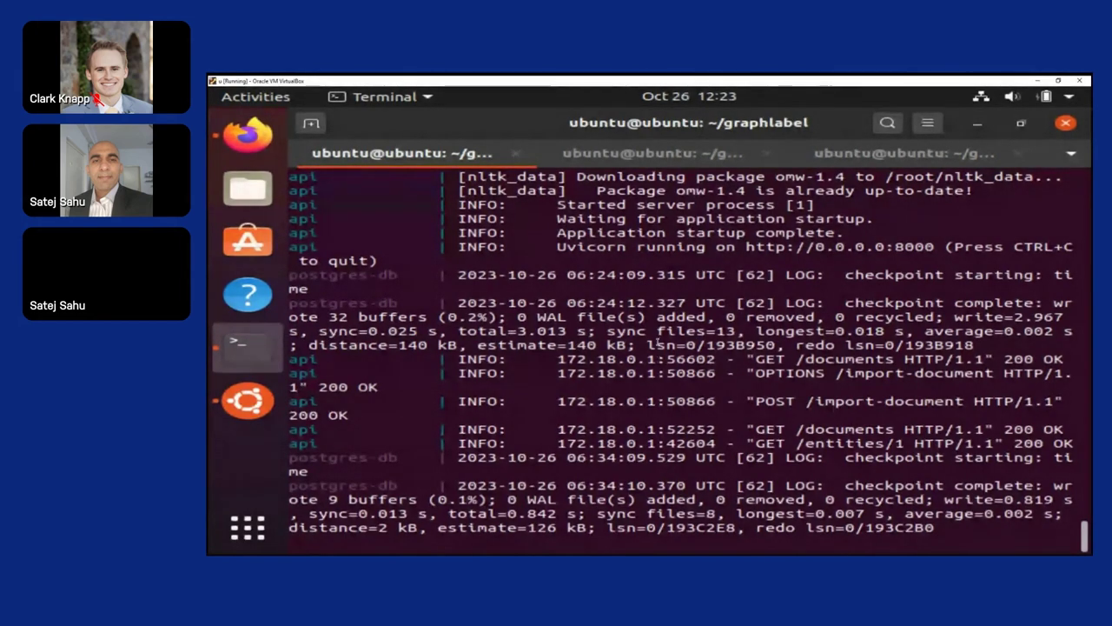
{"action": "key", "text": "ctrl+Page_Down"}
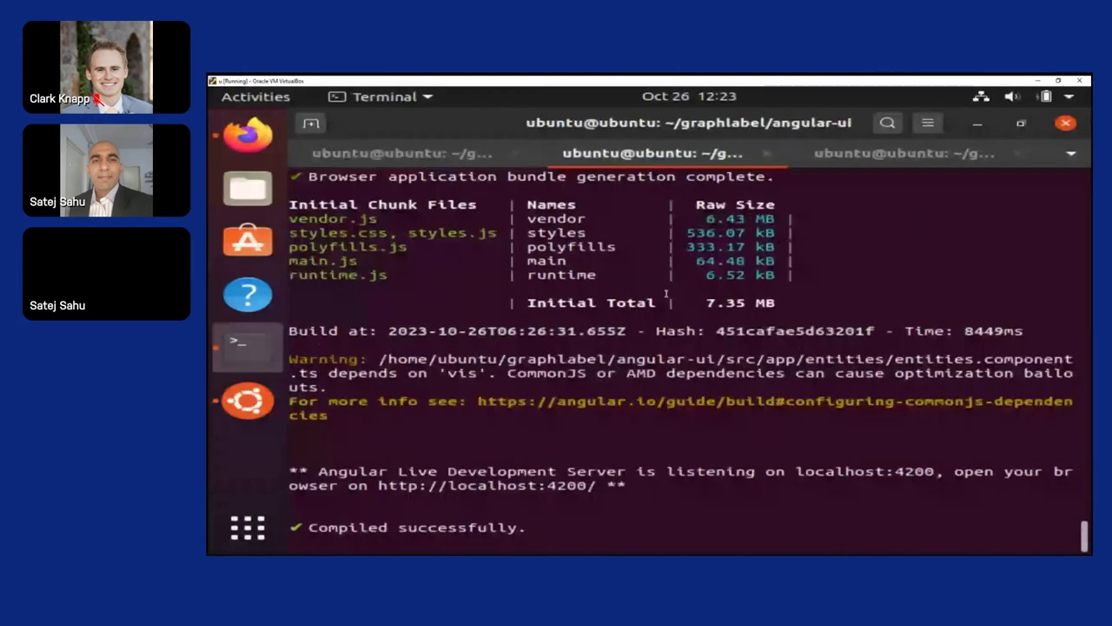
{"action": "left_click", "coordinate": [867, 156]}
- Run sudo docker ps to confirm the api, minio, postgres-db and neo4j containers are running
{"action": "type", "text": "le"}
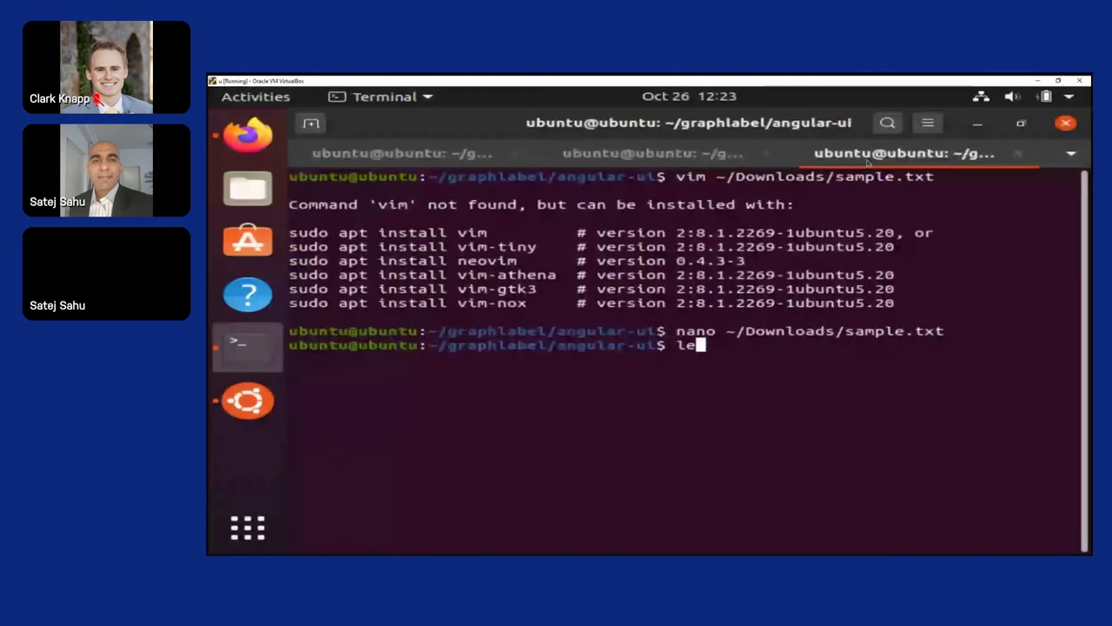
{"action": "key", "text": "BackSpace"}
{"action": "key", "text": "BackSpace"}
{"action": "key", "text": "ctrl+l"}
{"action": "type", "text": "sudo docker ps"}
{"action": "key", "text": "Return"}
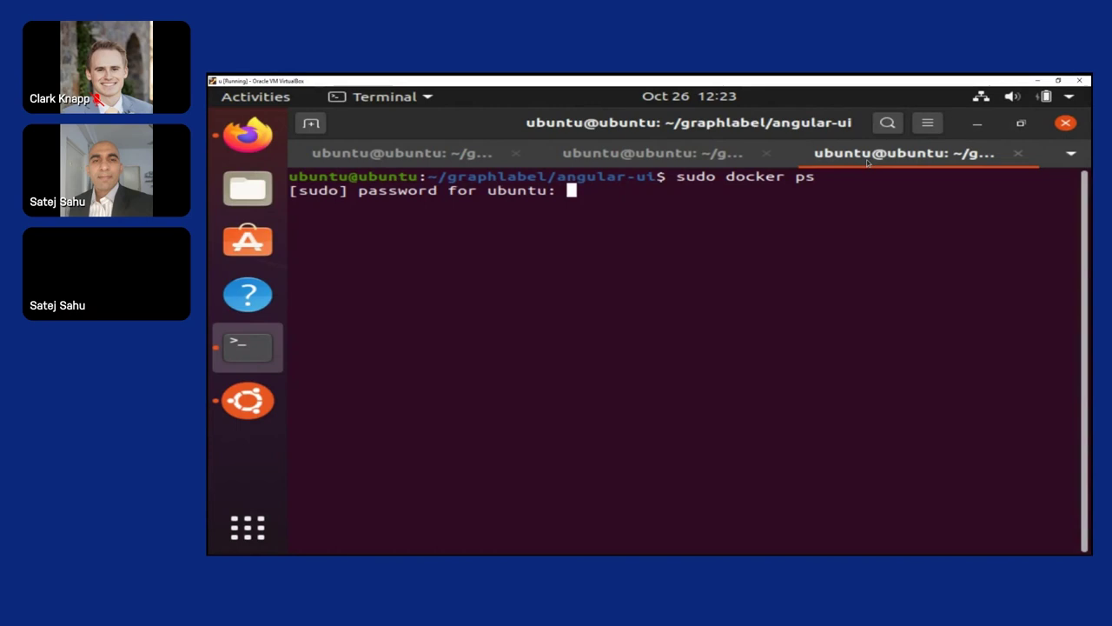
{"action": "key", "text": "Return"}
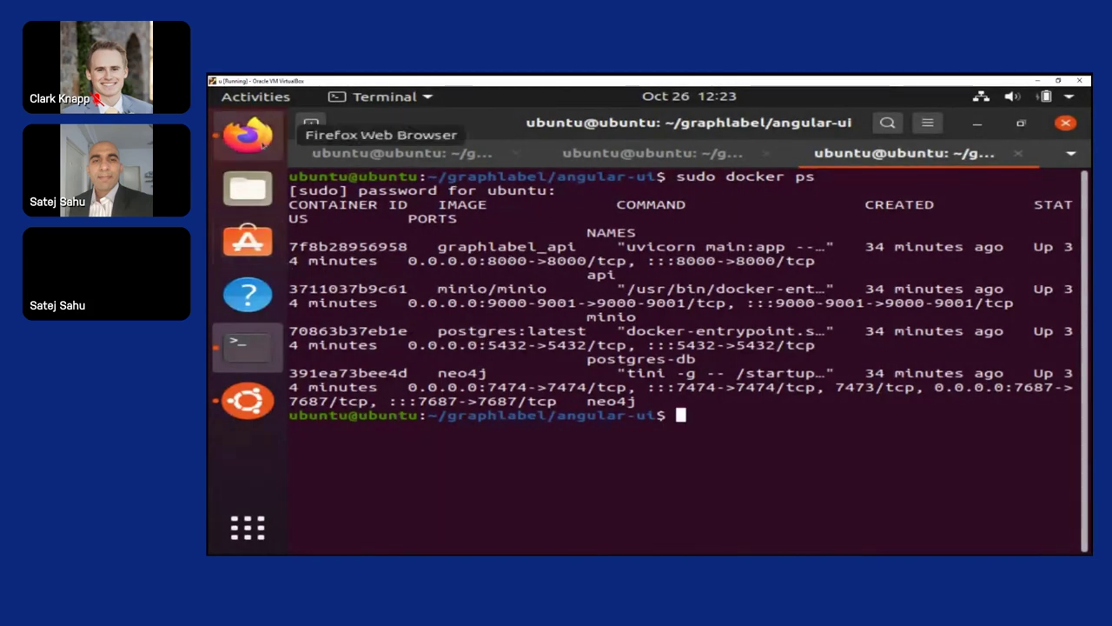
{"action": "left_click", "coordinate": [263, 144]}
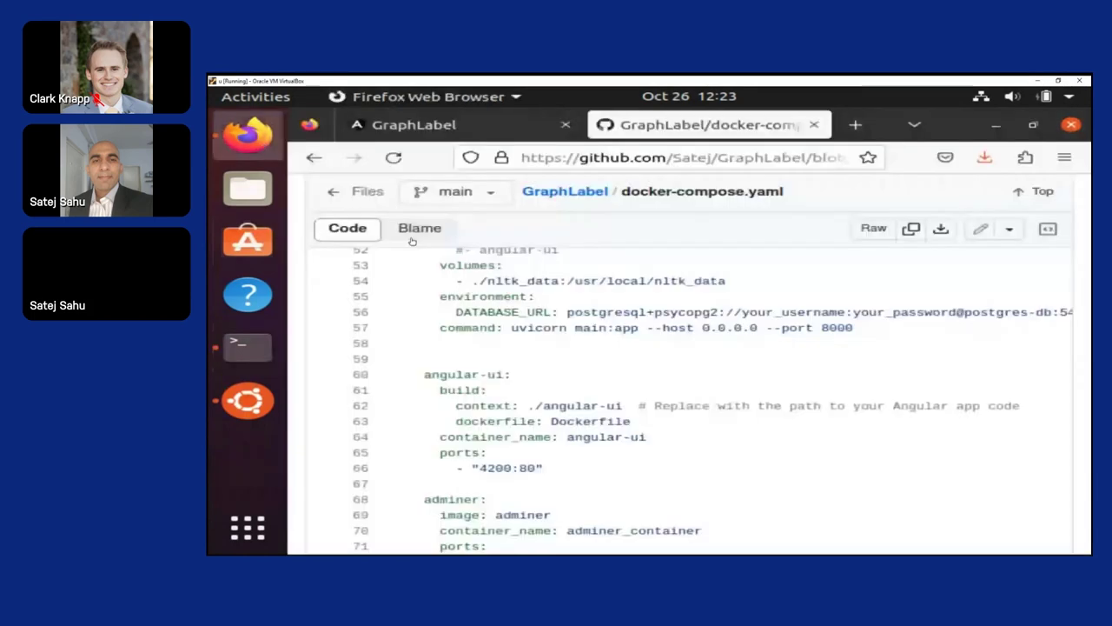
- Upload sample.txt from the Downloads folder through GraphLabel's document import page
{"action": "key", "text": "ctrl+Page_Up"}
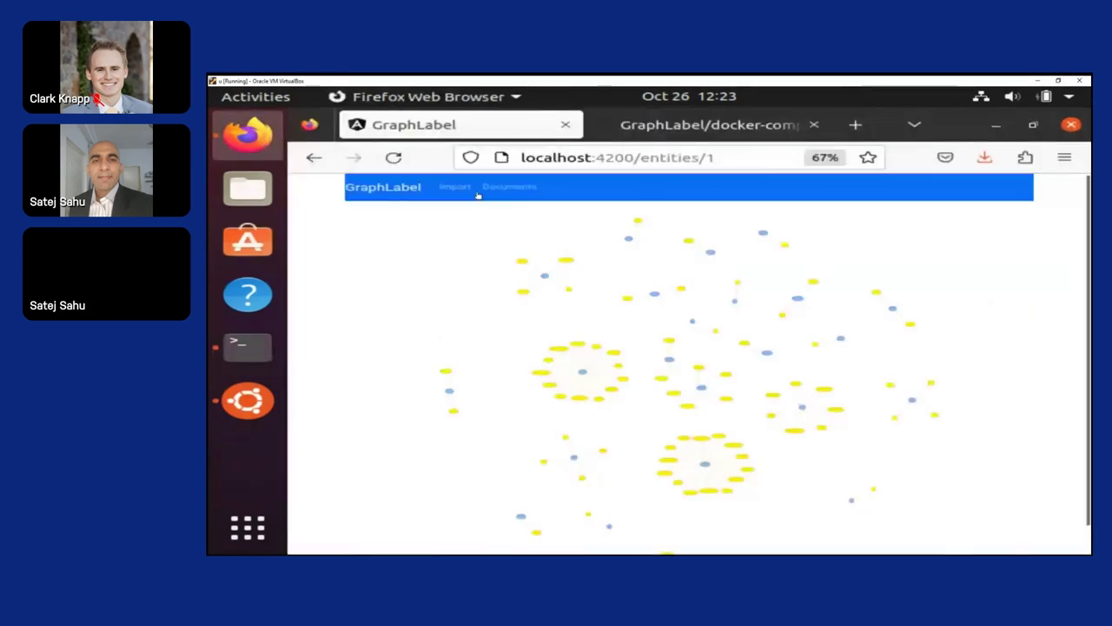
{"action": "left_click", "coordinate": [479, 190]}
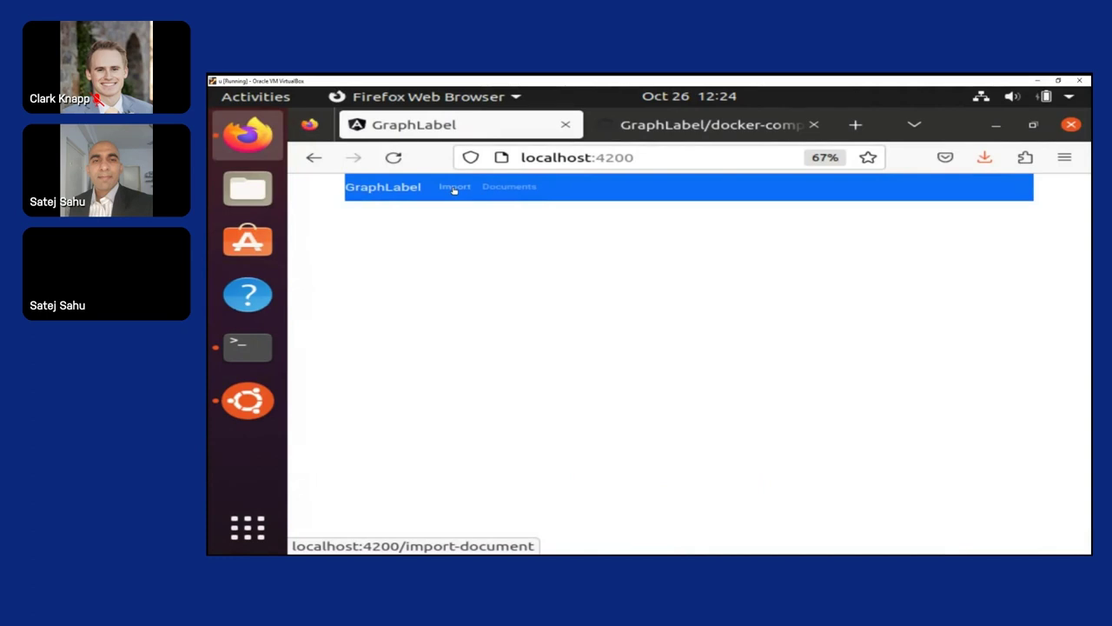
{"action": "left_click", "coordinate": [453, 189]}
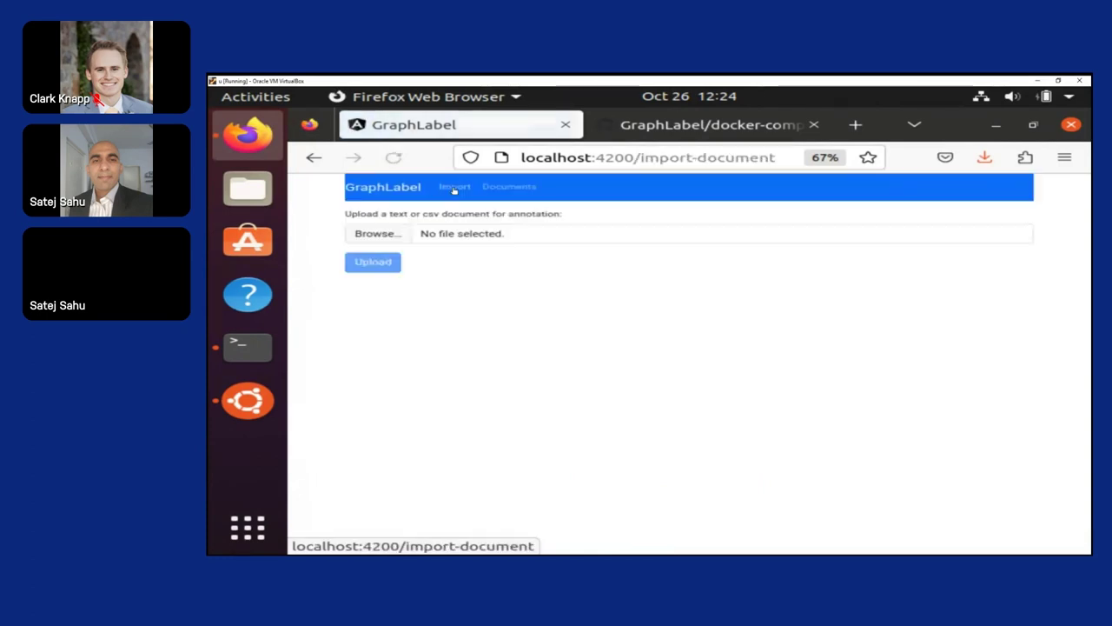
{"action": "left_click", "coordinate": [402, 233]}
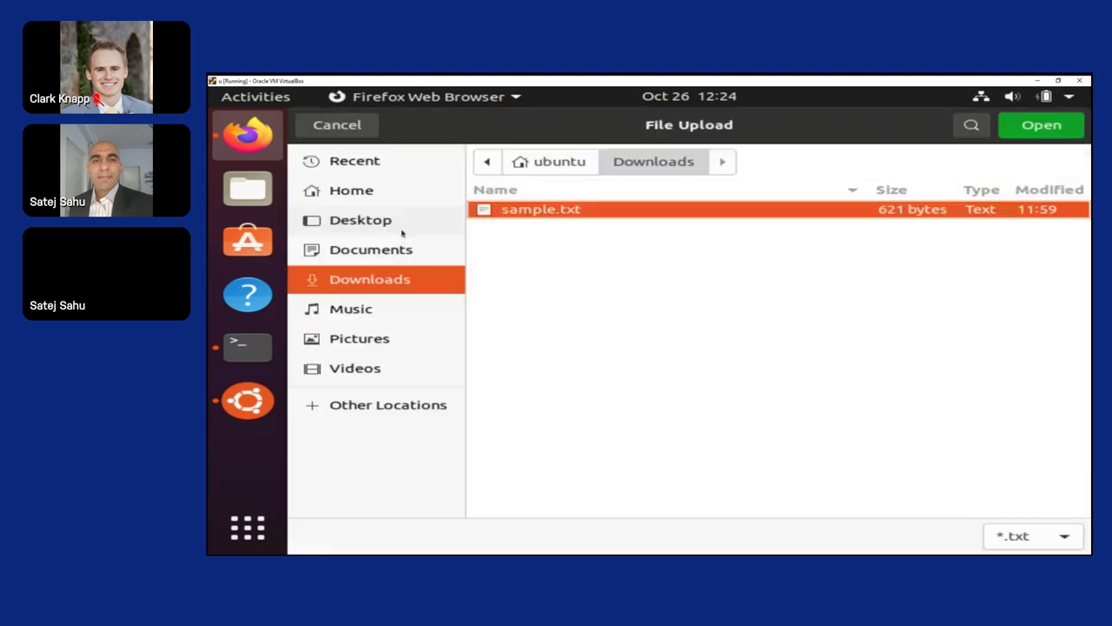
{"action": "left_click", "coordinate": [504, 214]}
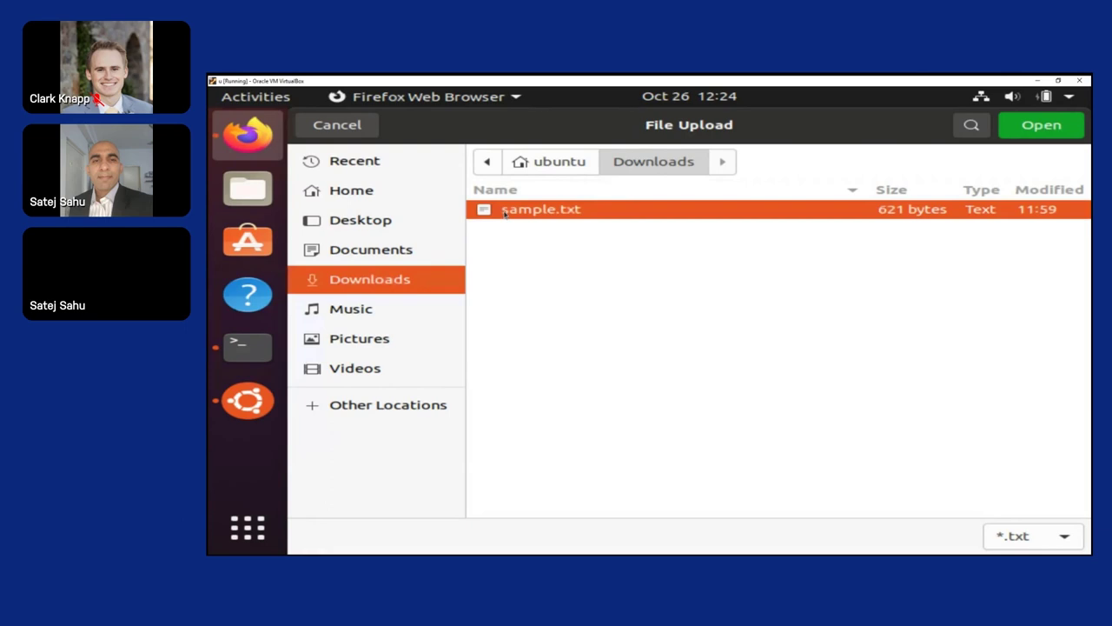
{"action": "double_click", "coordinate": [504, 211]}
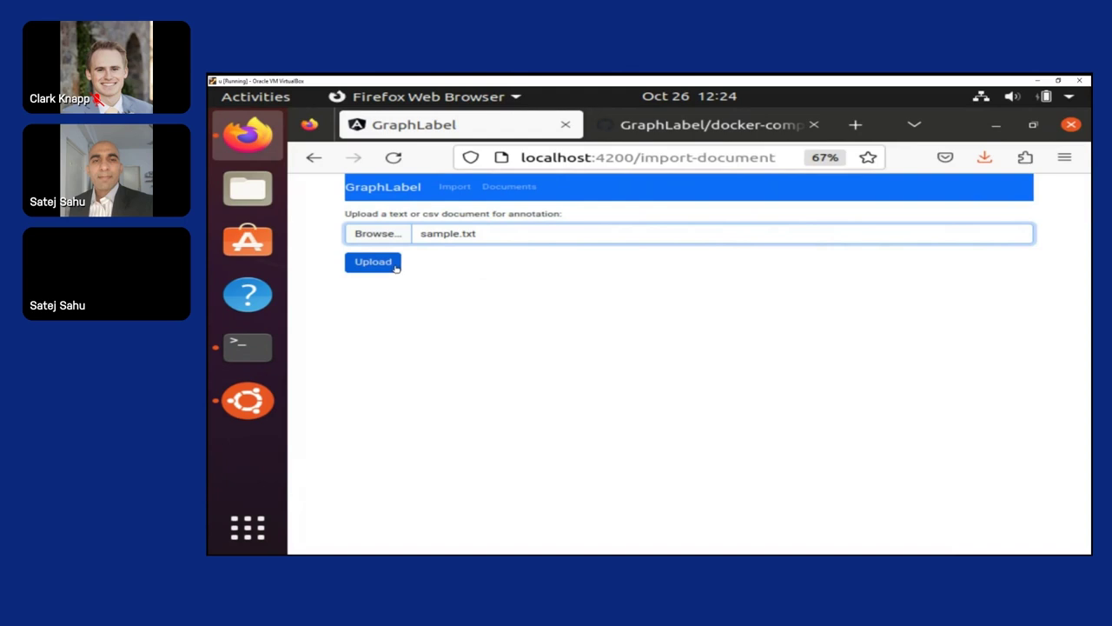
{"action": "left_click", "coordinate": [395, 266]}
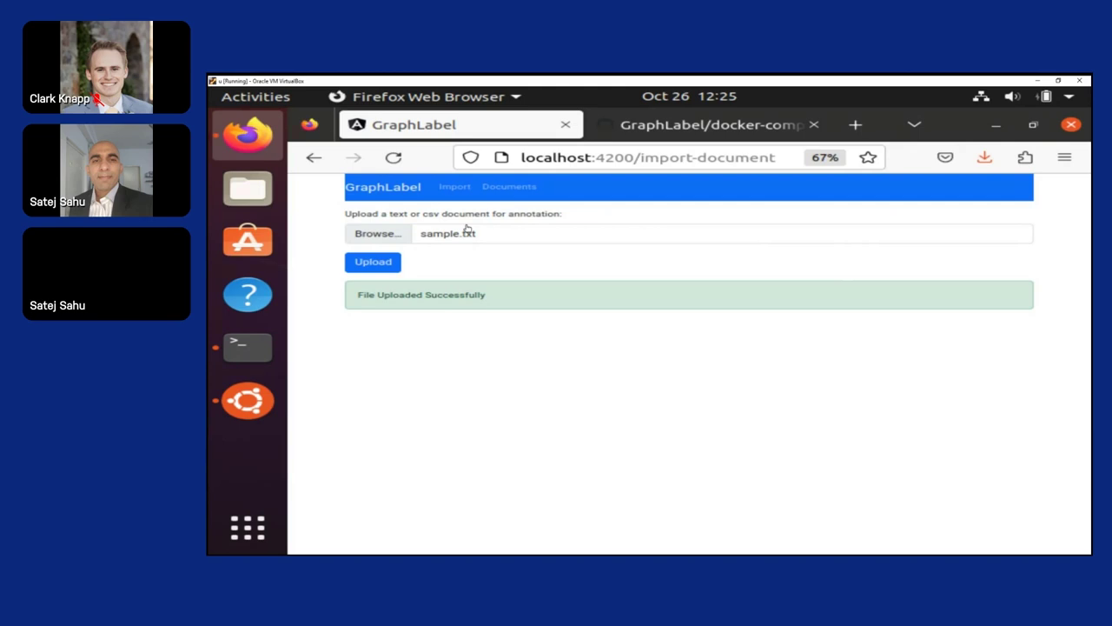
- Show the Documents list with documents 1 and 2 about the Sacramento Kings
{"action": "left_click", "coordinate": [495, 187]}
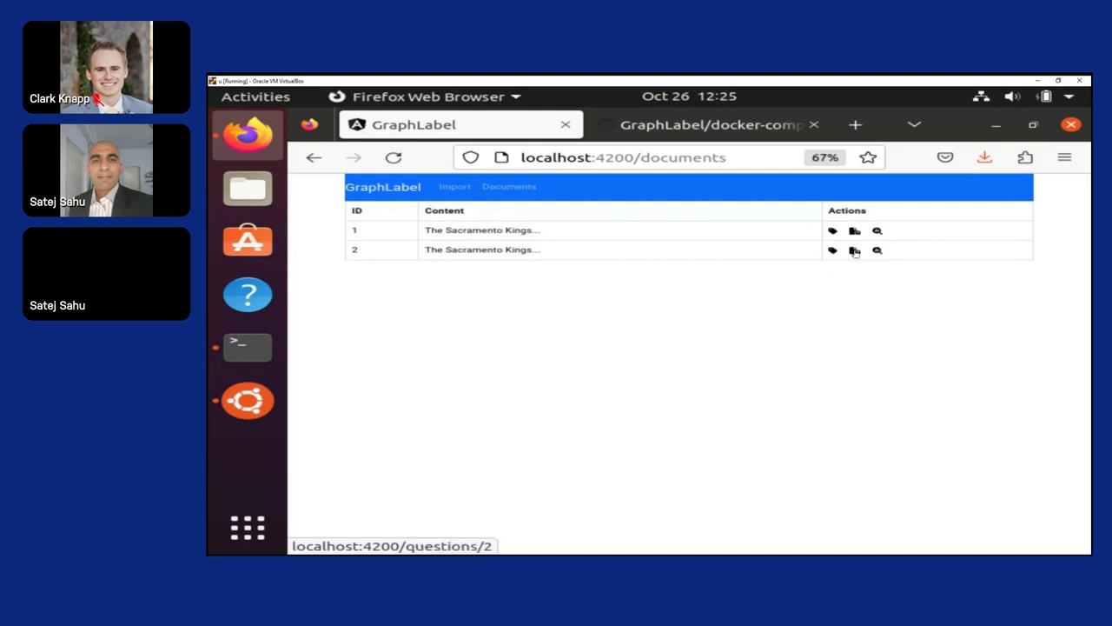
- Add the question 'which is the oldest team in nba?' to document 2 and save it
{"action": "left_click", "coordinate": [855, 252]}
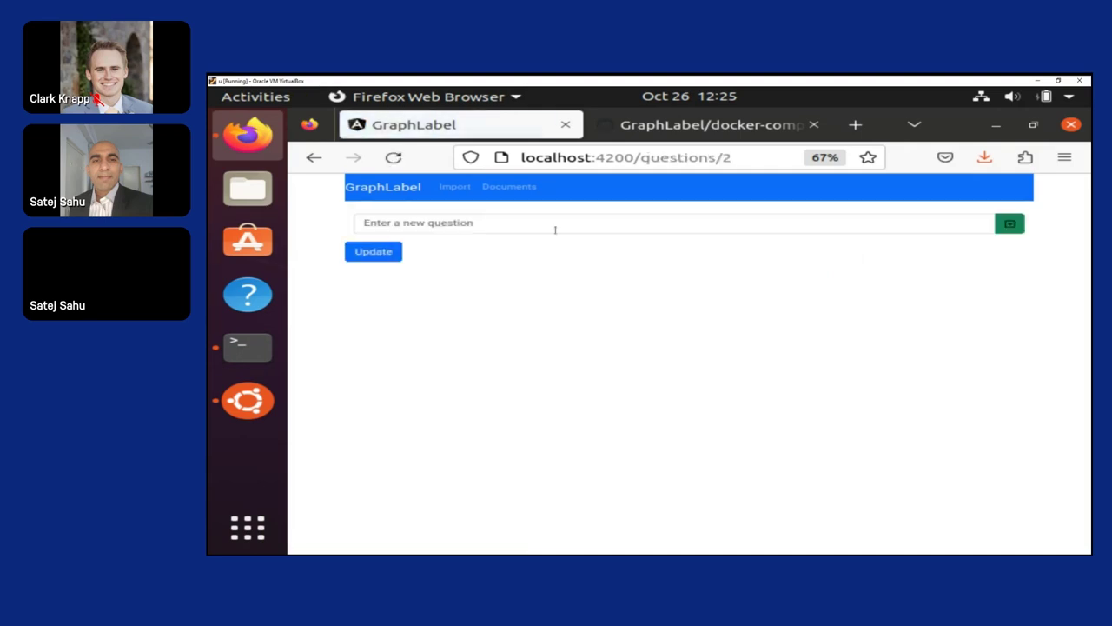
{"action": "left_click", "coordinate": [549, 226]}
{"action": "type", "text": "What"}
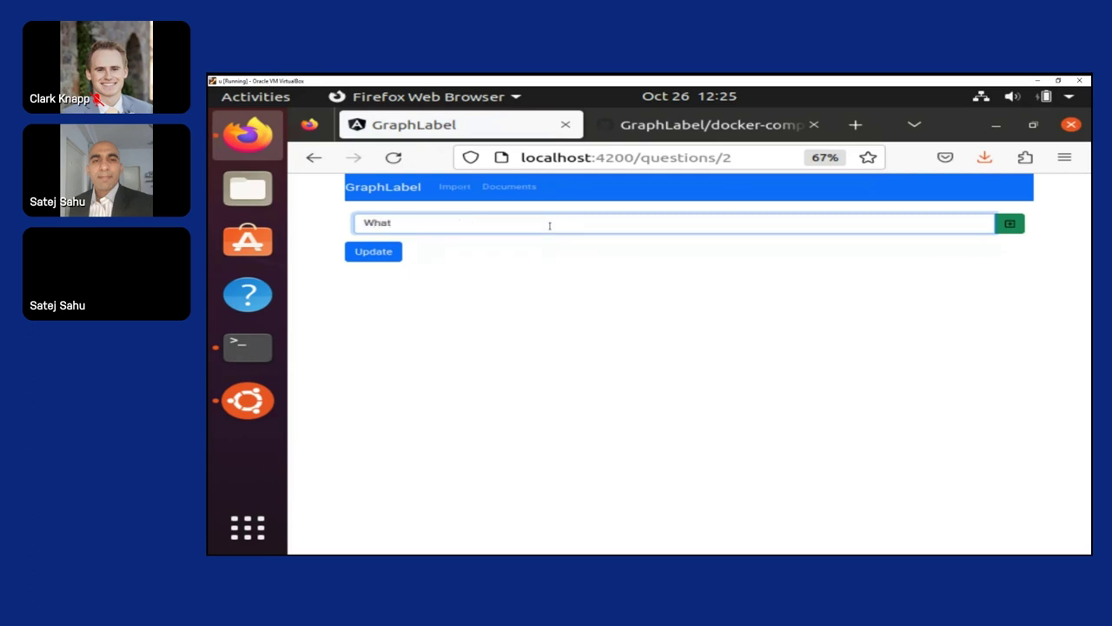
{"action": "type", "text": " is the"}
{"action": "key", "text": "BackSpace"}
{"action": "key", "text": "BackSpace"}
{"action": "key", "text": "BackSpace"}
{"action": "key", "text": "BackSpace"}
{"action": "key", "text": "BackSpace"}
{"action": "key", "text": "BackSpace"}
{"action": "key", "text": "BackSpace"}
{"action": "key", "text": "BackSpace"}
{"action": "key", "text": "BackSpace"}
{"action": "key", "text": "BackSpace"}
{"action": "key", "text": "BackSpace"}
{"action": "type", "text": "which is the oldest team i"}
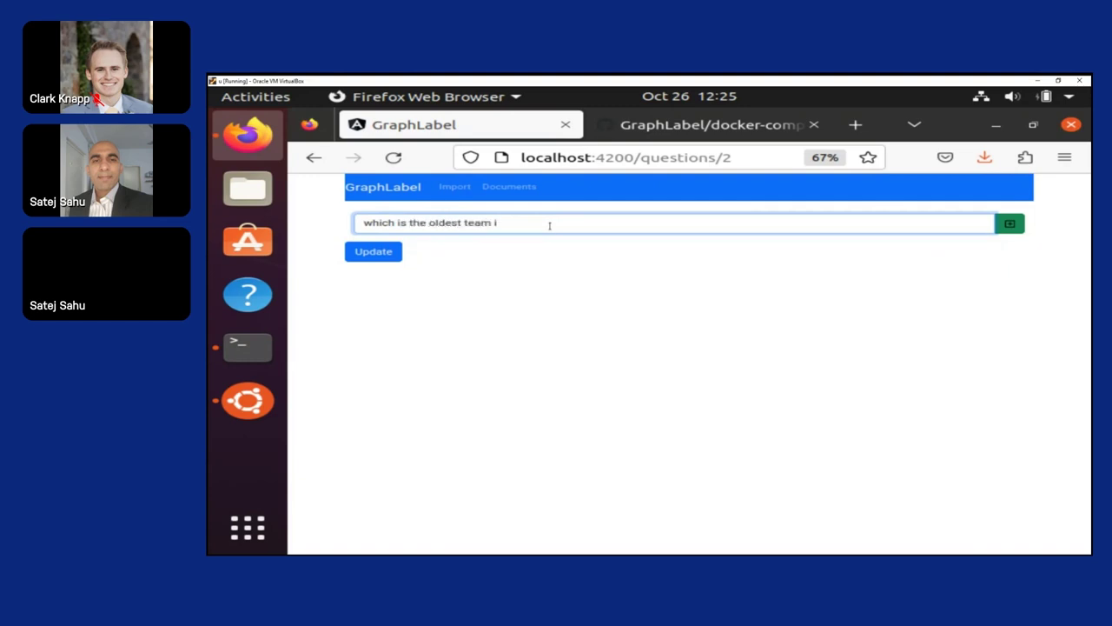
{"action": "type", "text": "n nba?"}
{"action": "left_click", "coordinate": [1012, 225]}
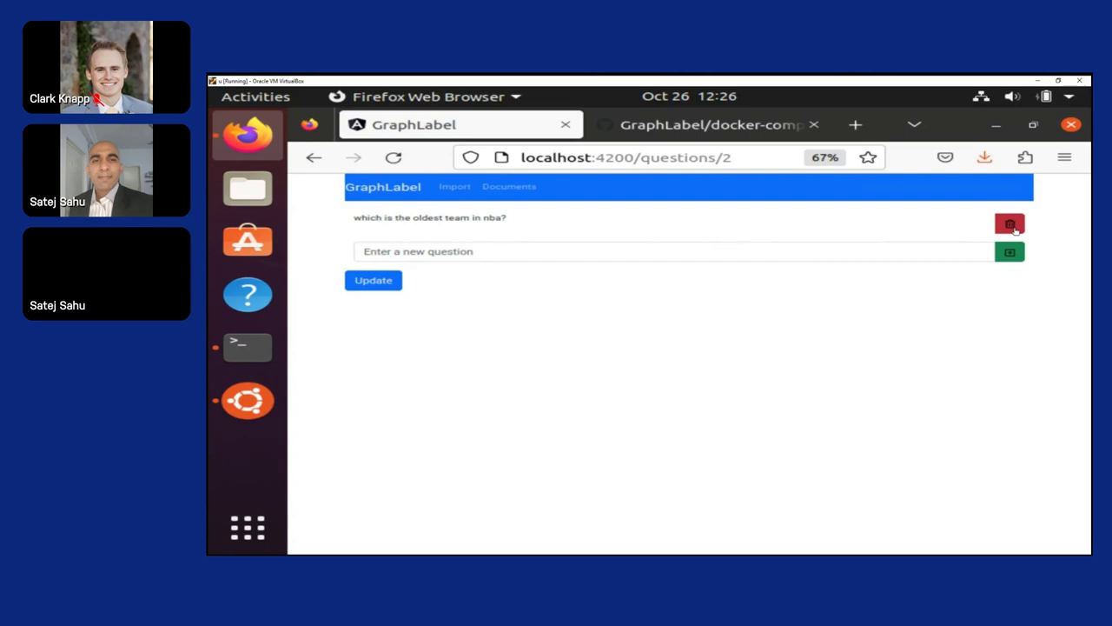
{"action": "left_click", "coordinate": [388, 283]}
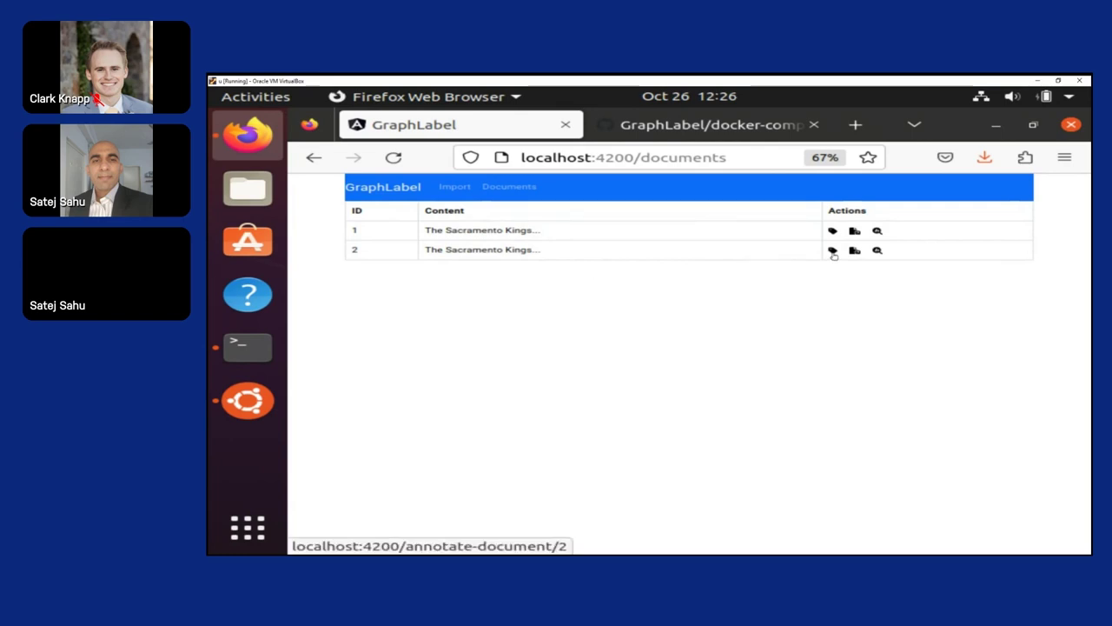
- Tag document 2's first Sacramento Kings sentence with the oldest-team question, then view its entity graph
{"action": "left_click", "coordinate": [833, 250]}
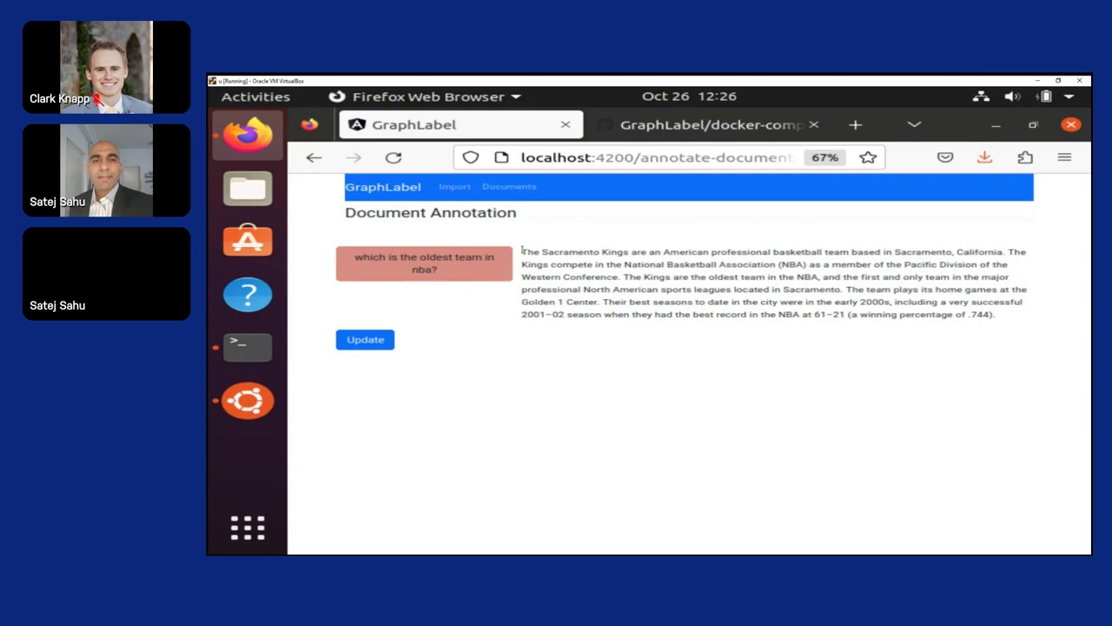
{"action": "left_click_drag", "start_coordinate": [522, 251], "coordinate": [1005, 253]}
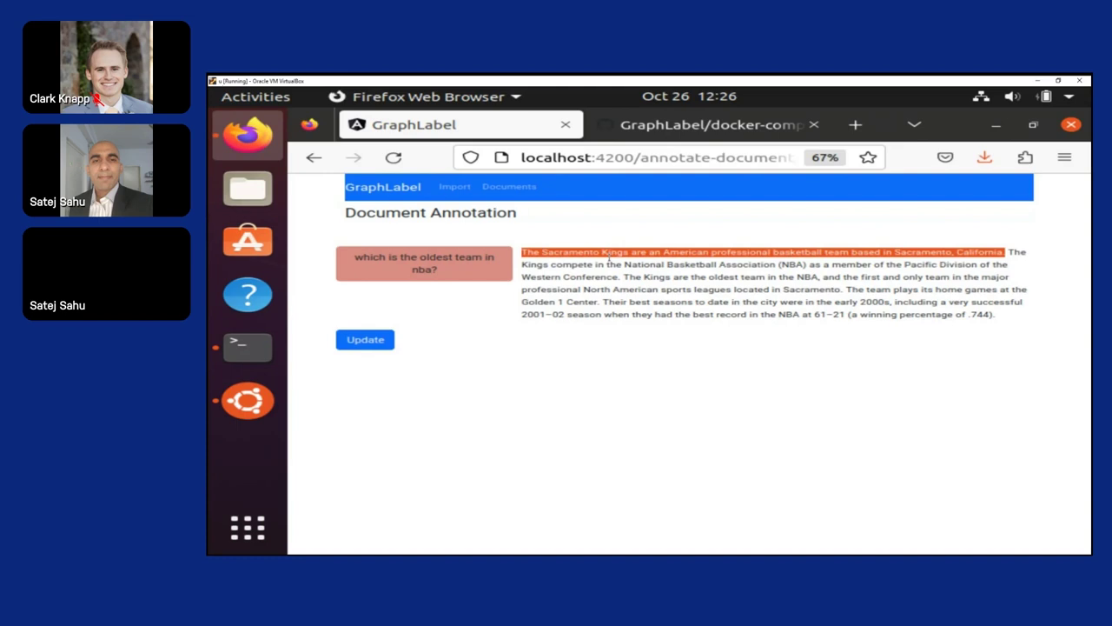
{"action": "left_click", "coordinate": [462, 259]}
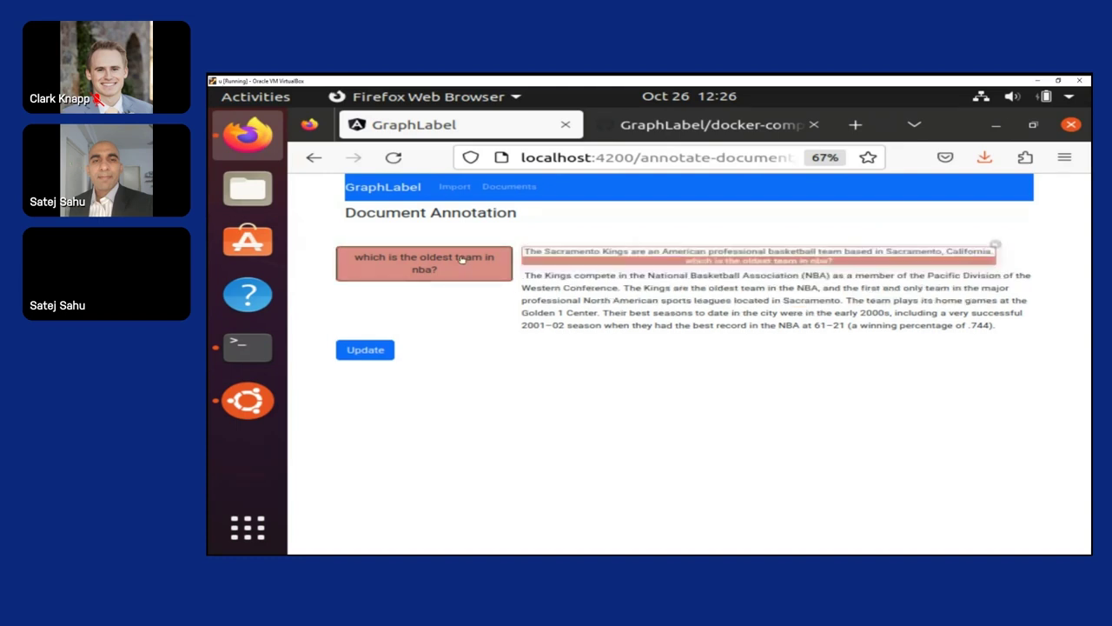
{"action": "left_click", "coordinate": [378, 351]}
{"action": "left_click", "coordinate": [877, 251]}
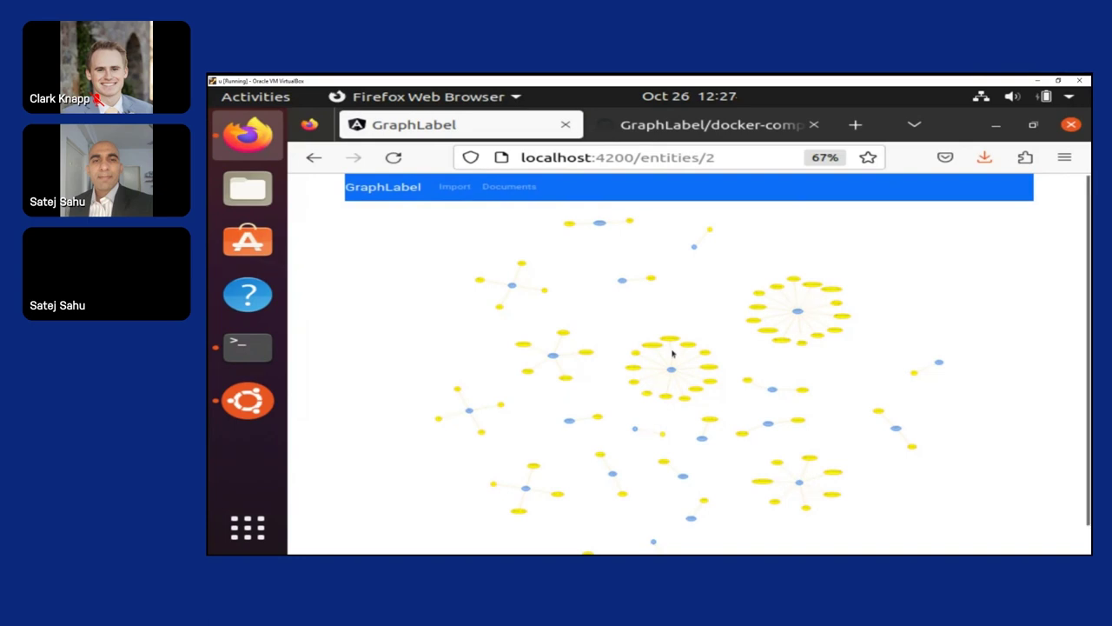
- Pan document 2's entity graph toward the upper right and zoom in on the nodes
{"action": "left_click_drag", "start_coordinate": [673, 353], "coordinate": [746, 306]}
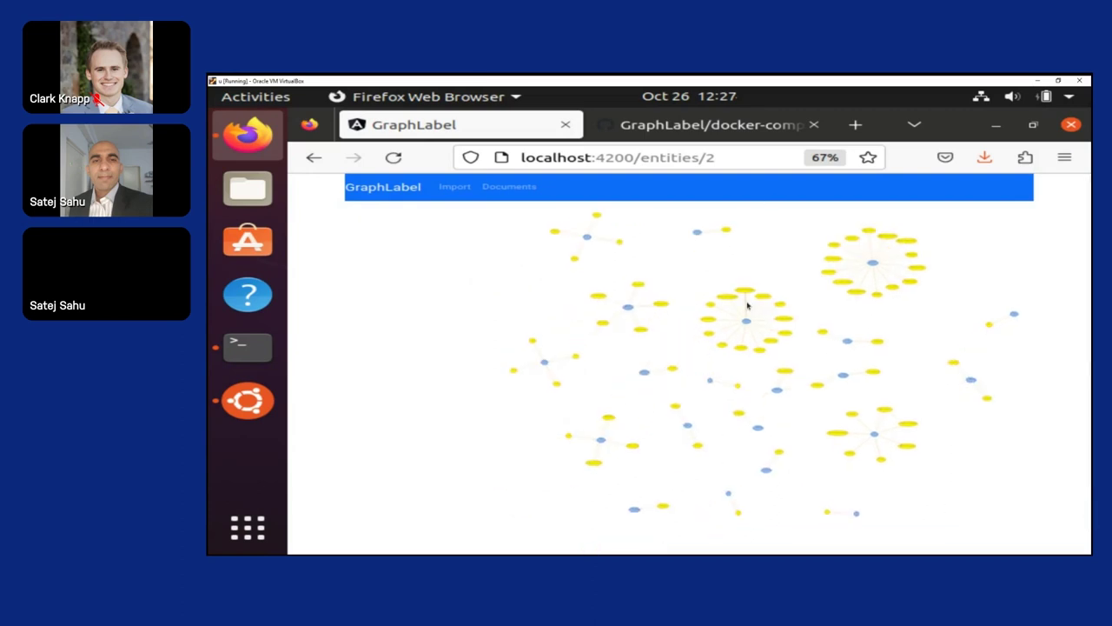
{"action": "scroll", "coordinate": [747, 305], "scroll_direction": "up", "scroll_amount": 2}
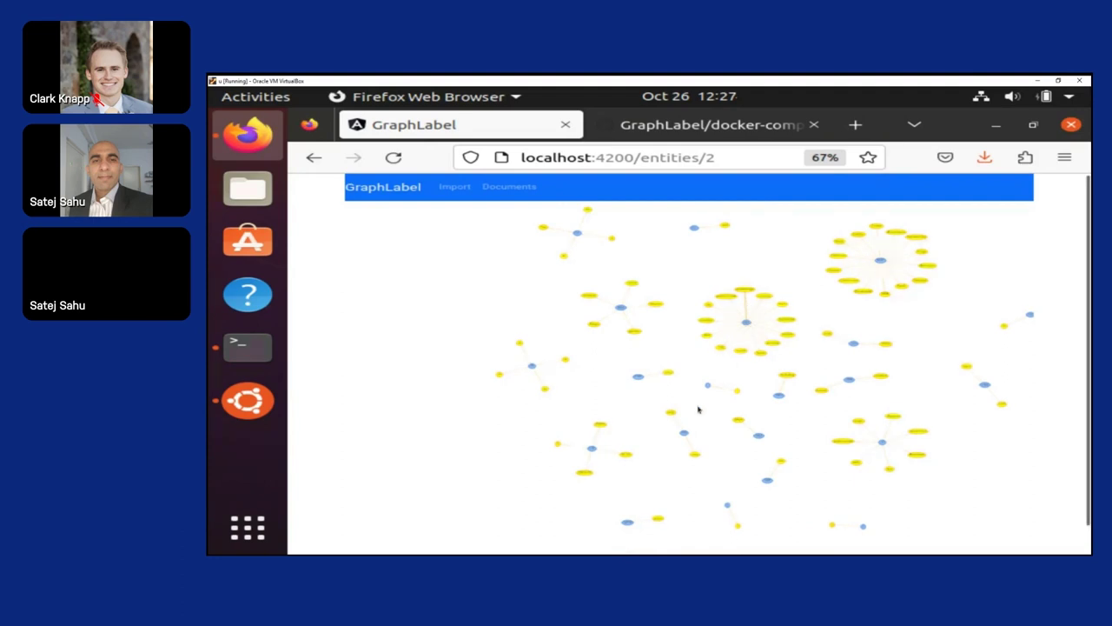
{"action": "scroll", "coordinate": [698, 408], "scroll_direction": "up", "scroll_amount": 5}
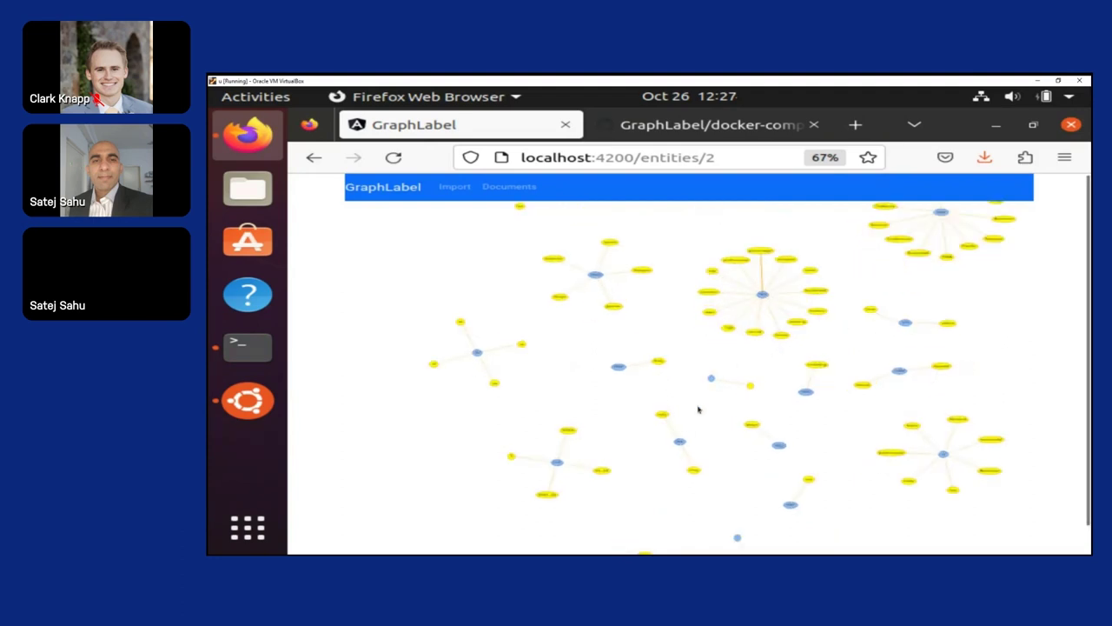